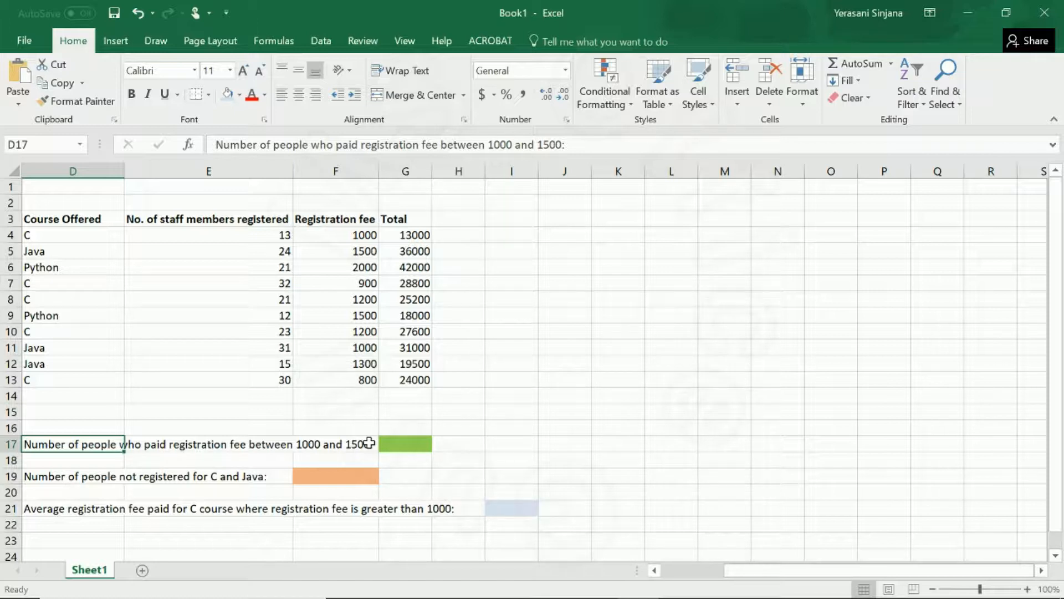
Step: Start a SUMIFS formula in cell G17 with the staff-registered values E4:E13 as the sum range
click(406, 449)
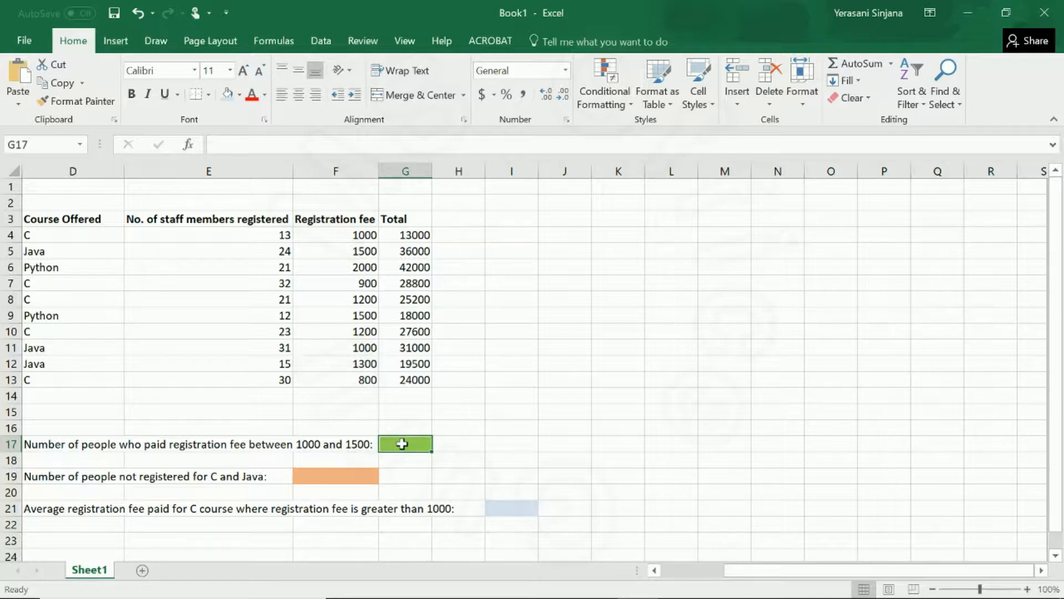
text(=)
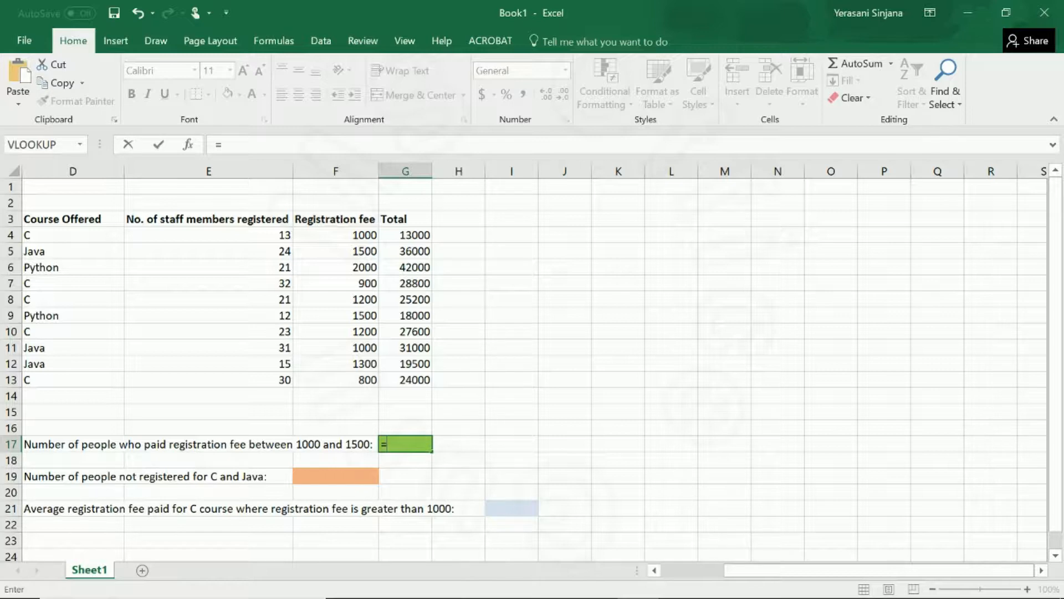
text(su)
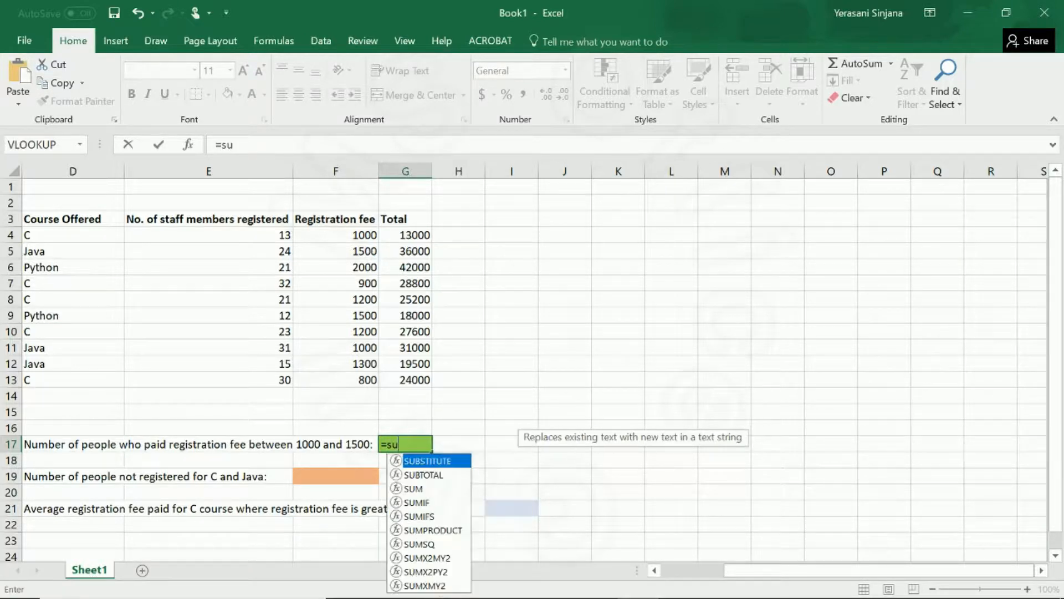
text(mif)
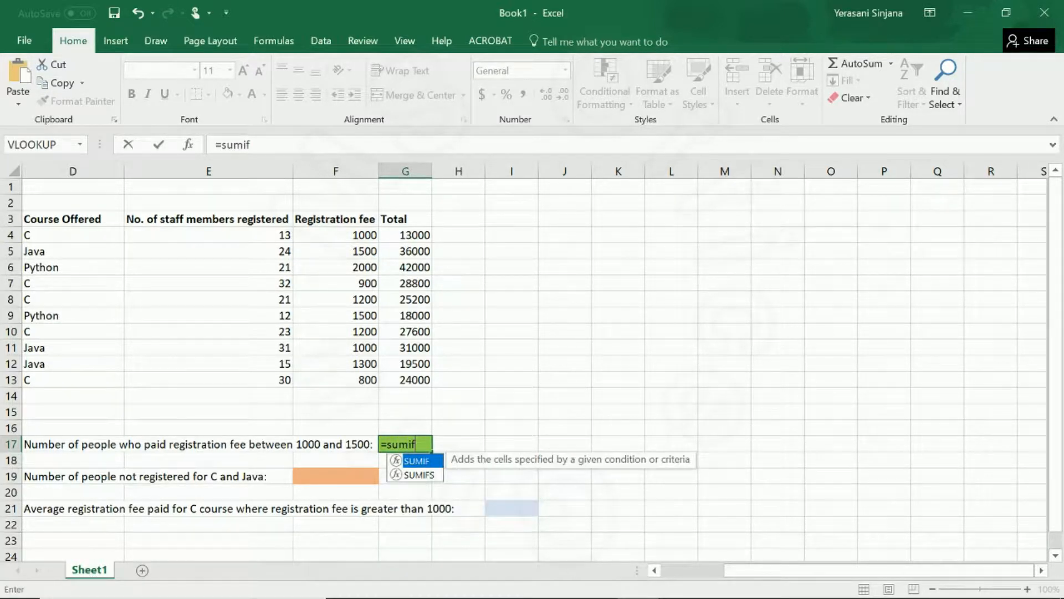
text(s()
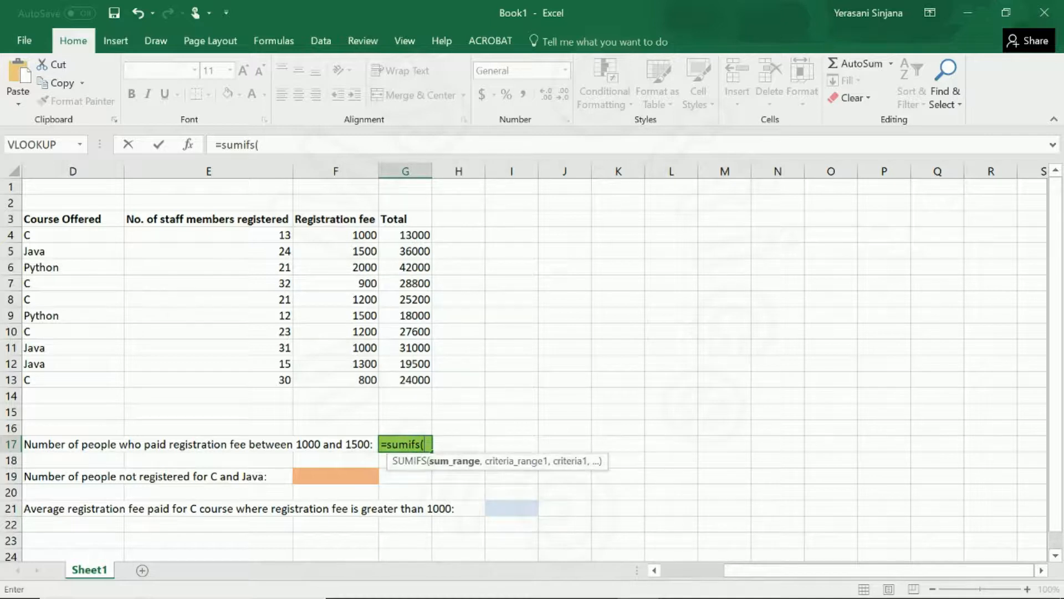
drag(277, 237, 274, 380)
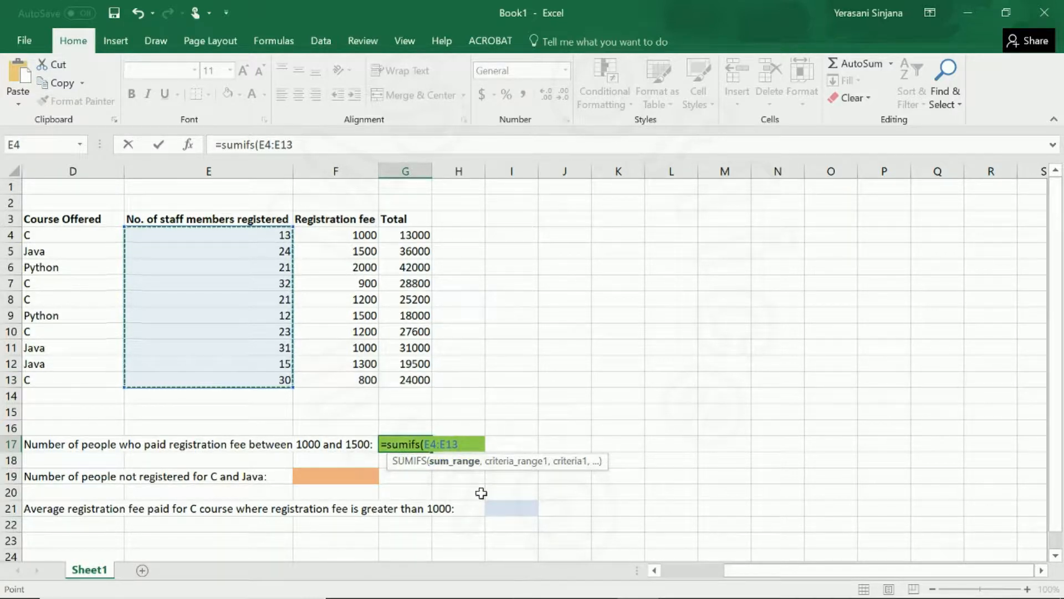
Step: Add the first SUMIFS condition: registration fees F4:F13 with the criterion ">=1000"
text(,)
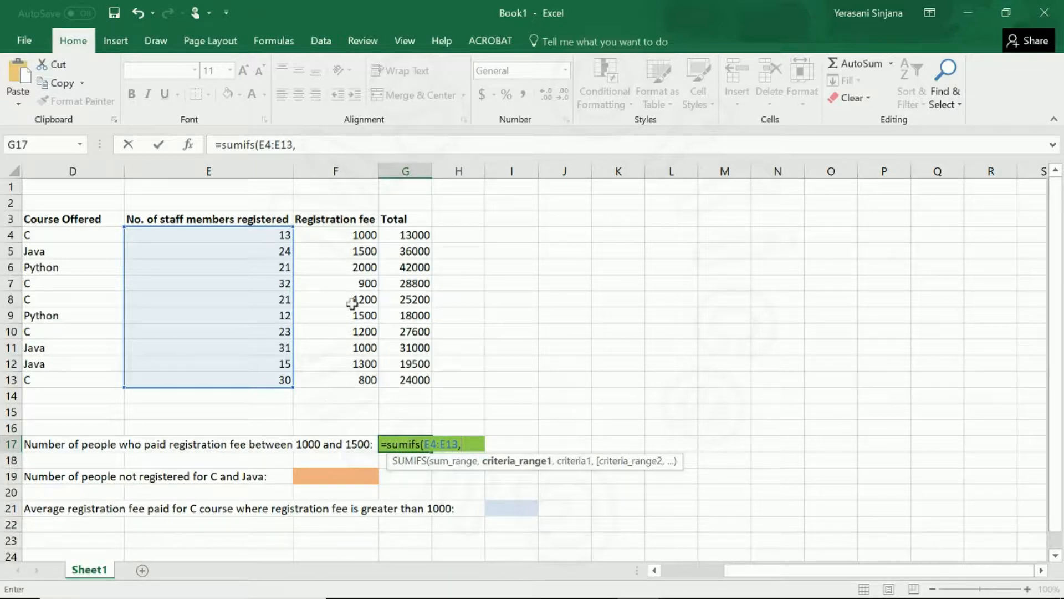
drag(351, 234, 357, 377)
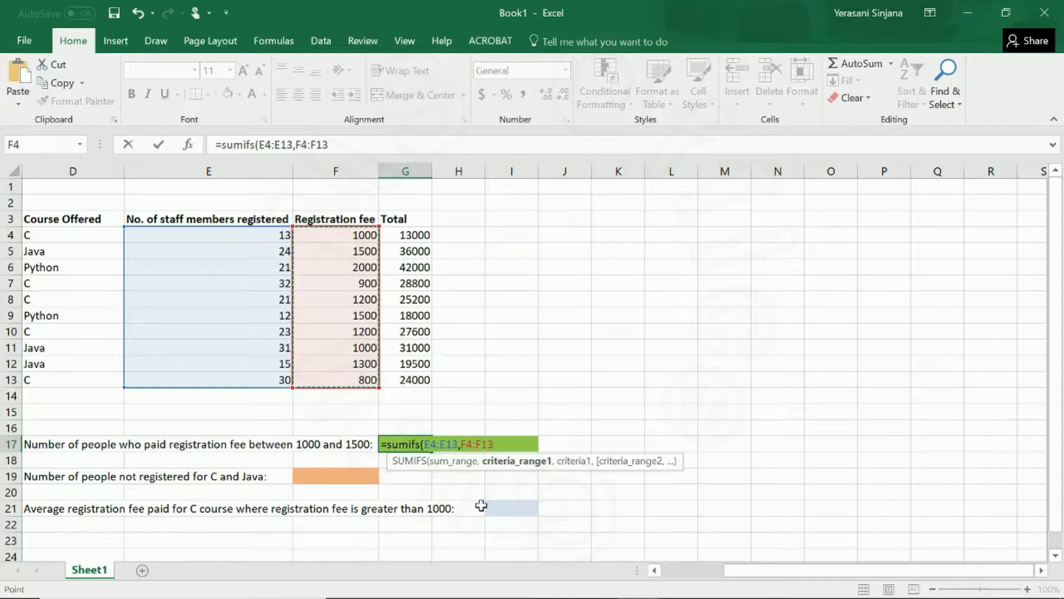
text(,)
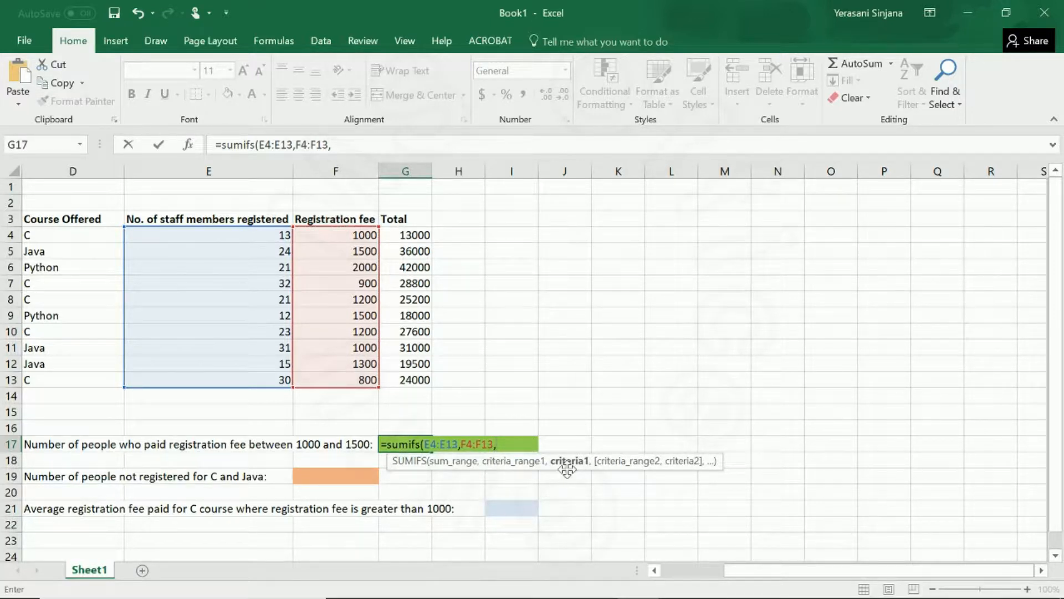
text(">=1000")
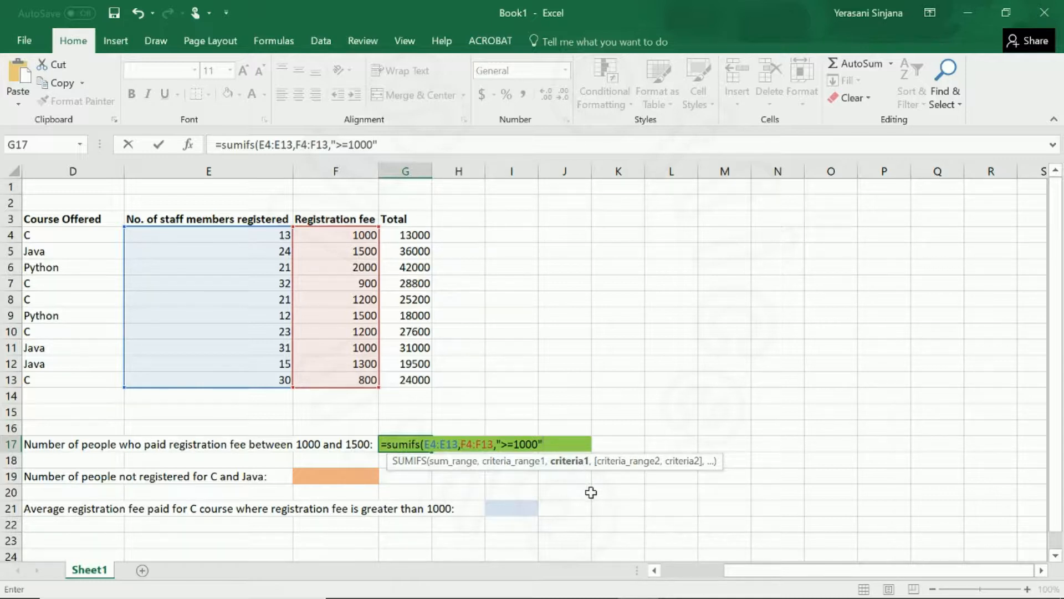
Step: Add the second SUMIFS condition, F4:F13 with "<=1500", and complete the formula in G17
text(,)
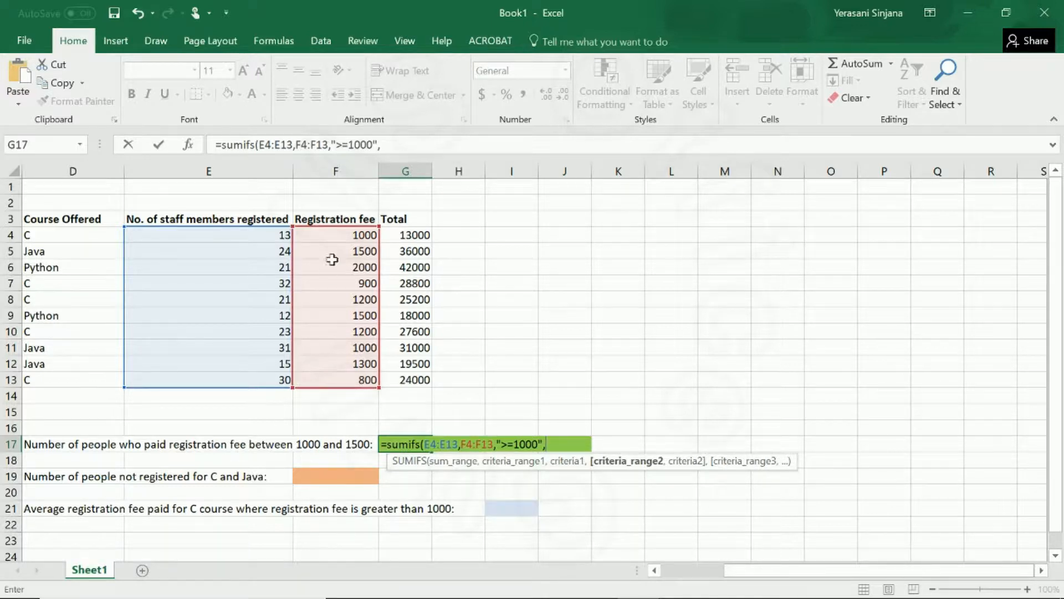
drag(335, 235, 336, 386)
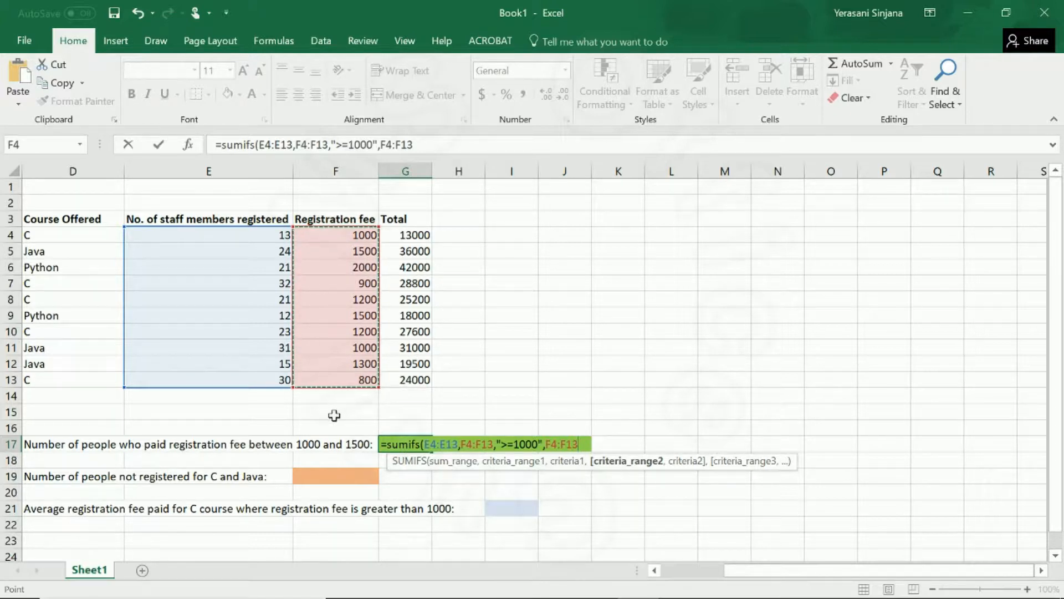
text(,)
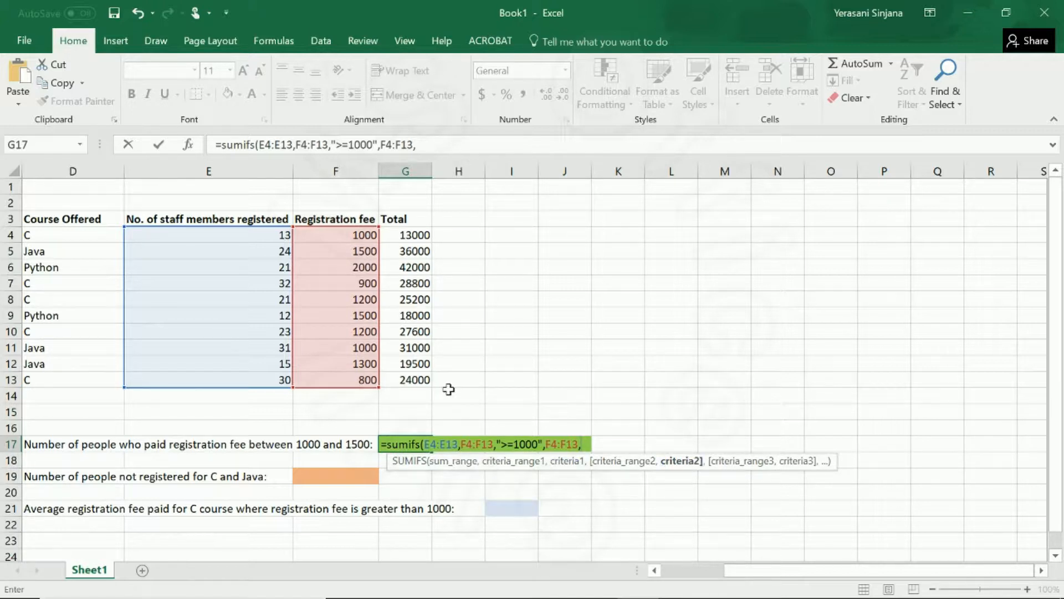
text("<=)
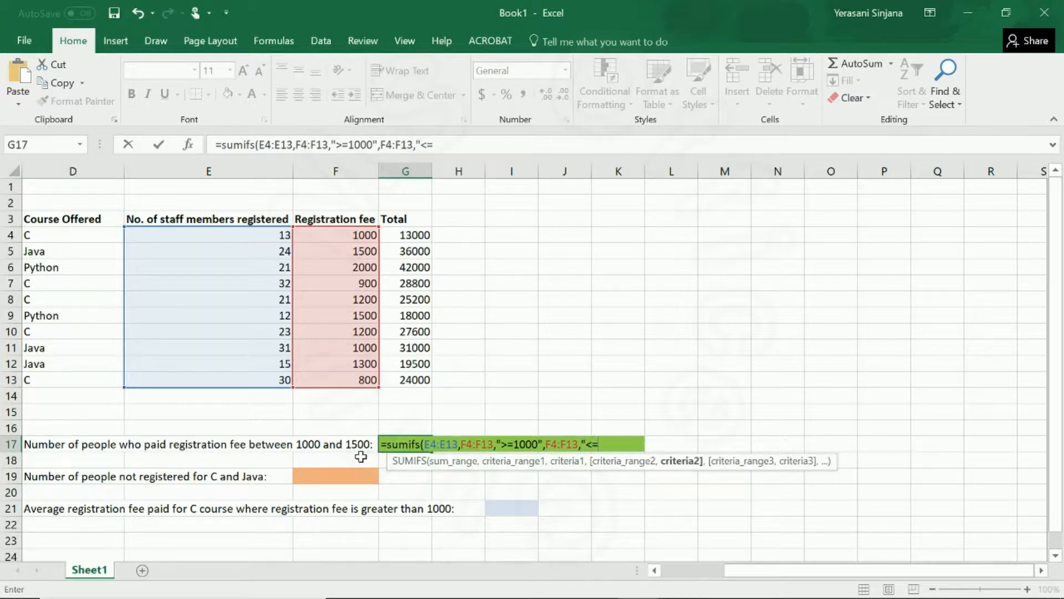
text(1500"))
key(Return)
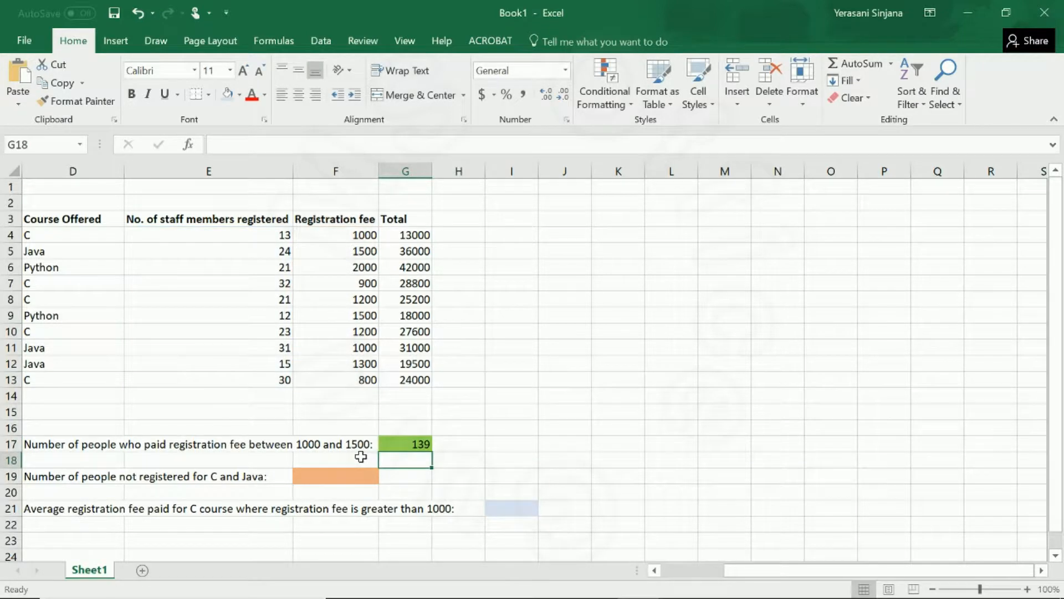
click(399, 445)
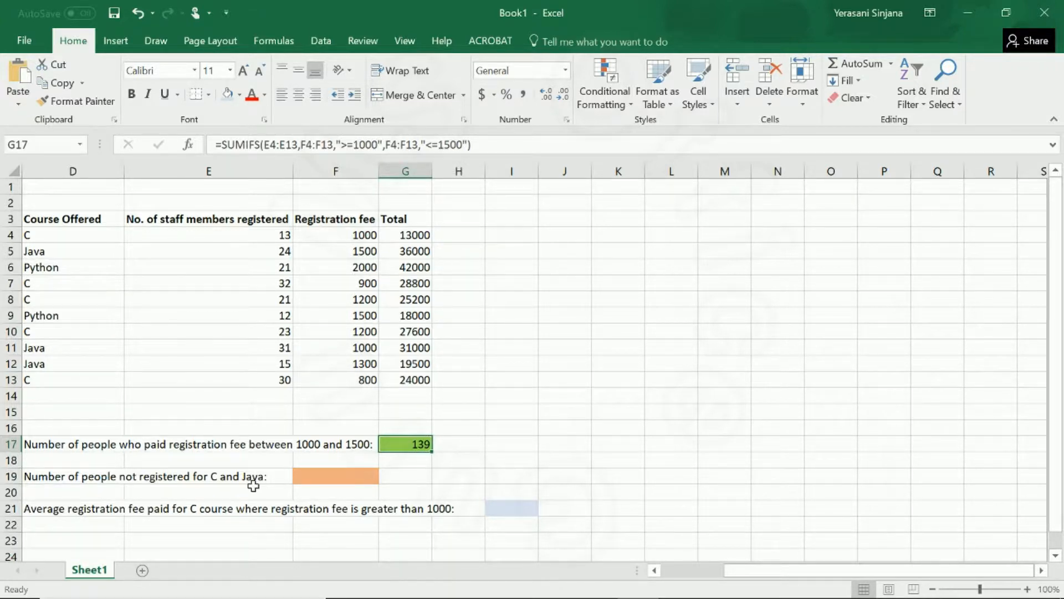
Step: Start a COUNTIFS formula in cell F19 with the course range D4:D13 and the criterion "<>C"
click(313, 478)
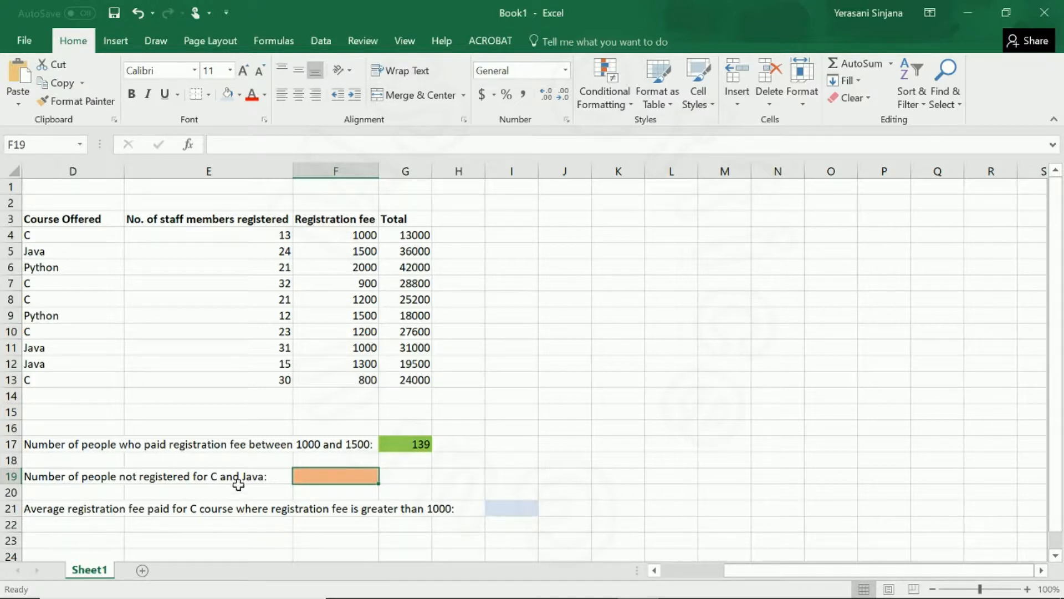
text(=)
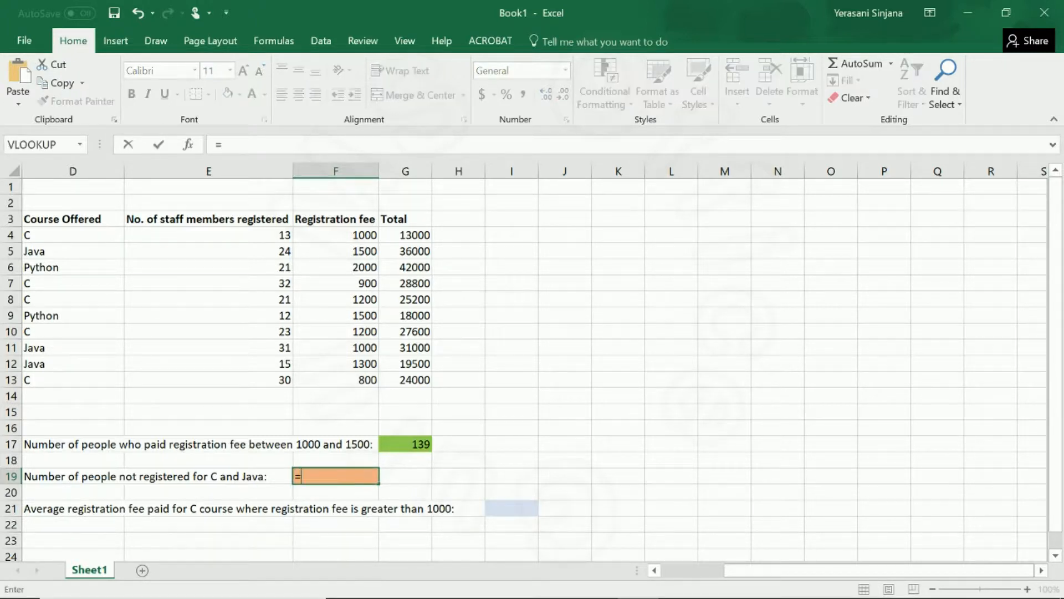
text(co)
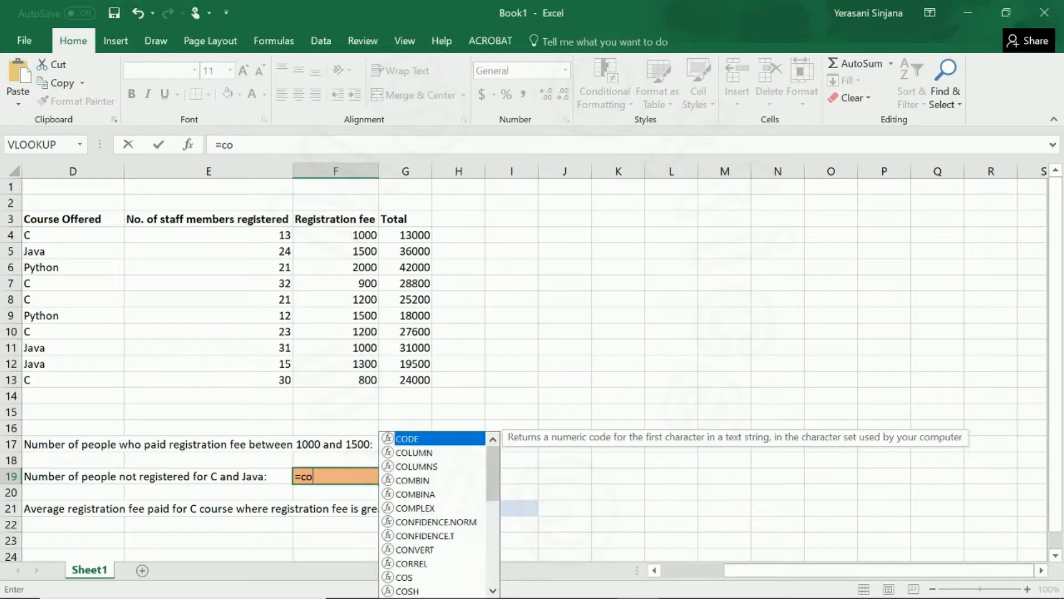
text(un)
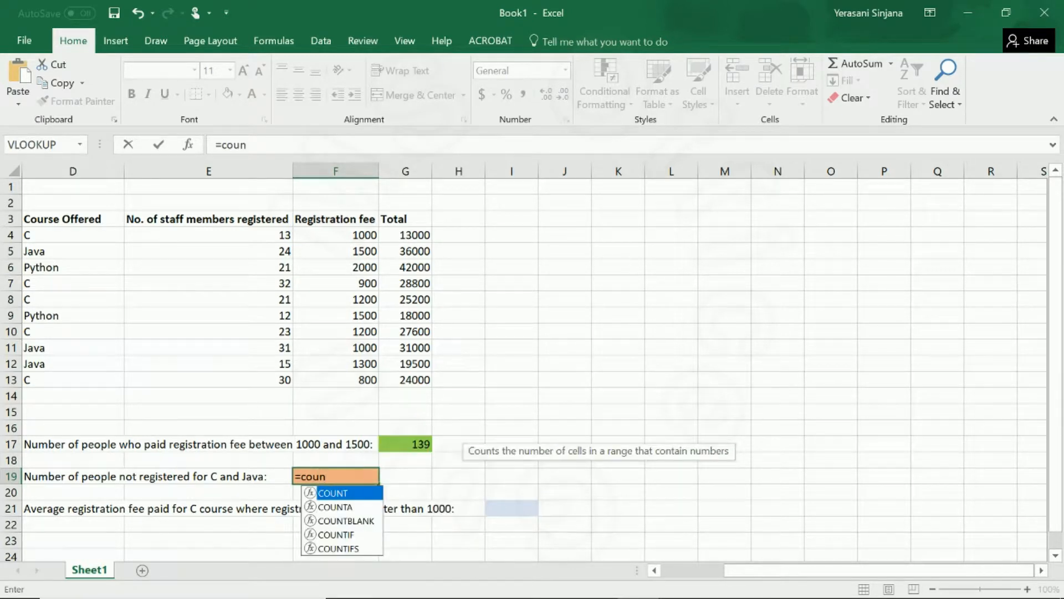
text(ti)
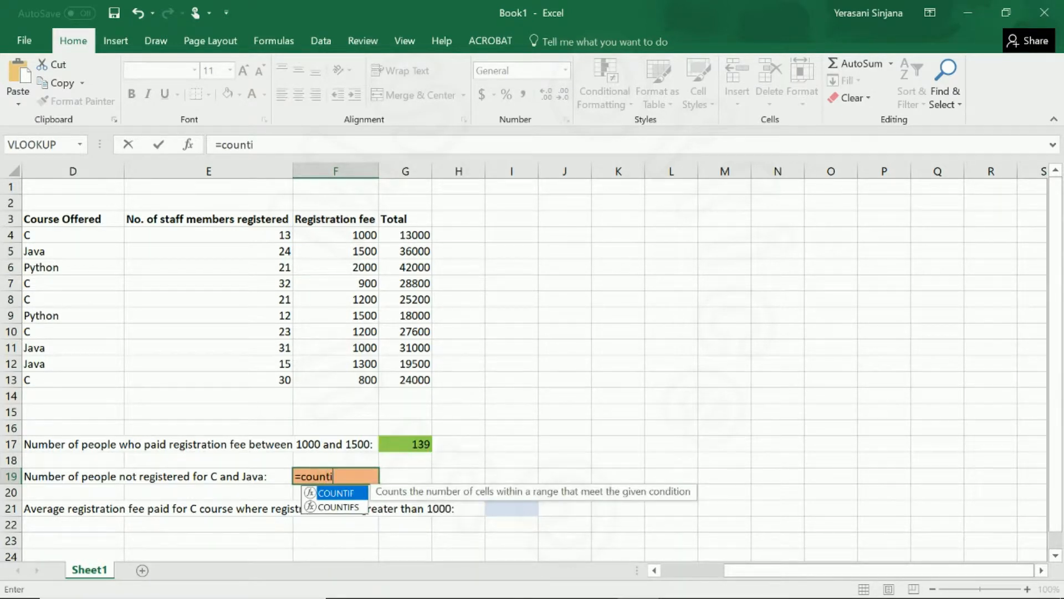
text(fs)
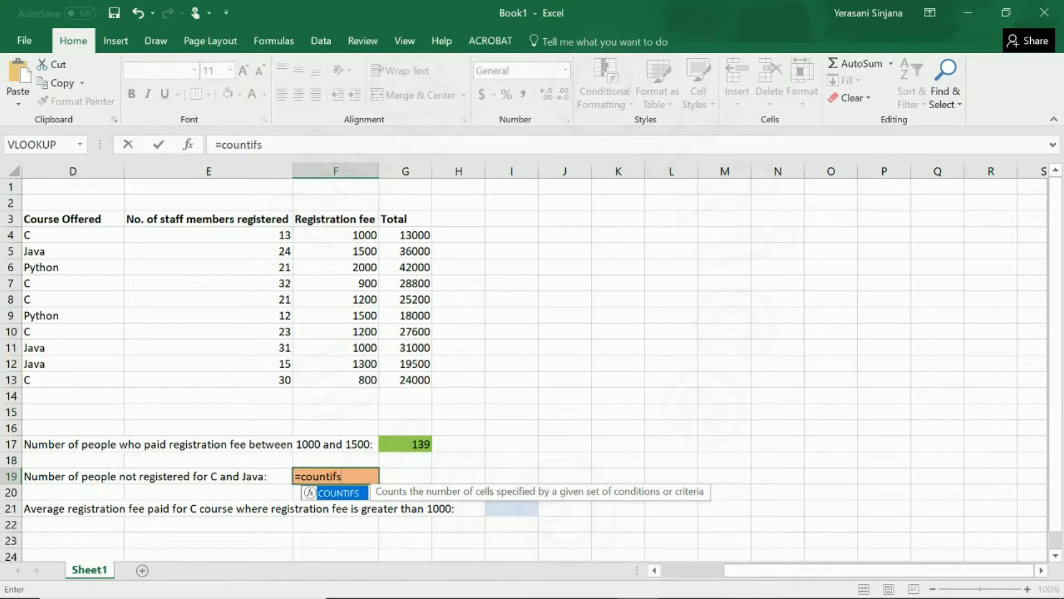
text(()
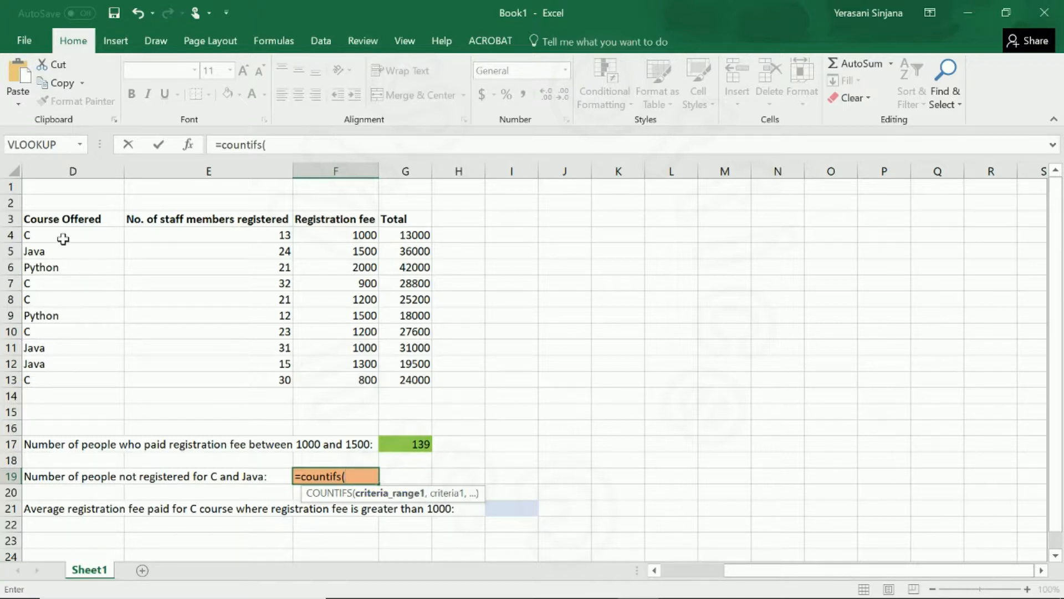
drag(62, 237, 56, 387)
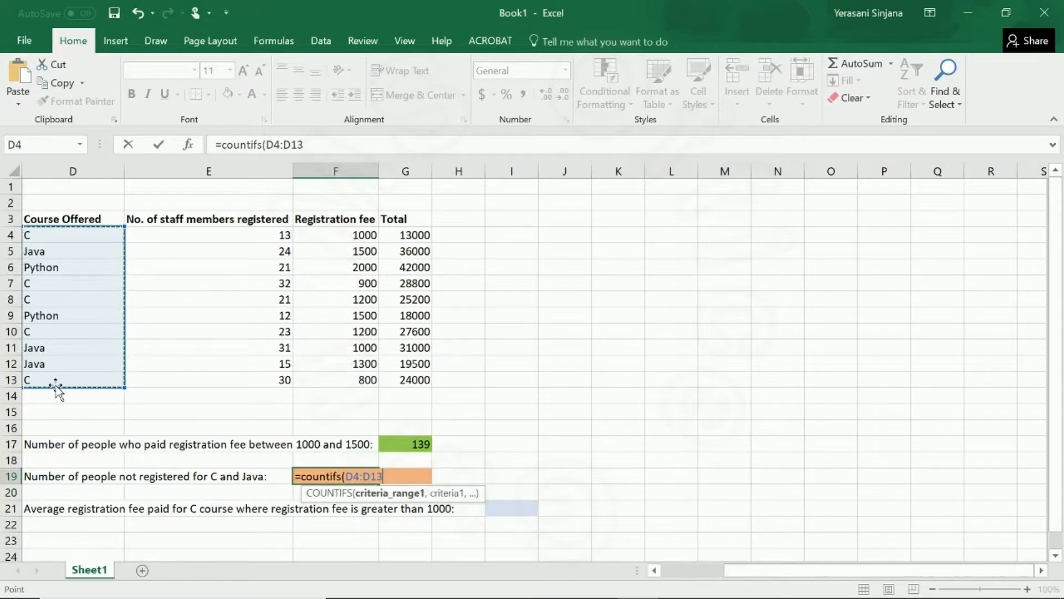
text(,)
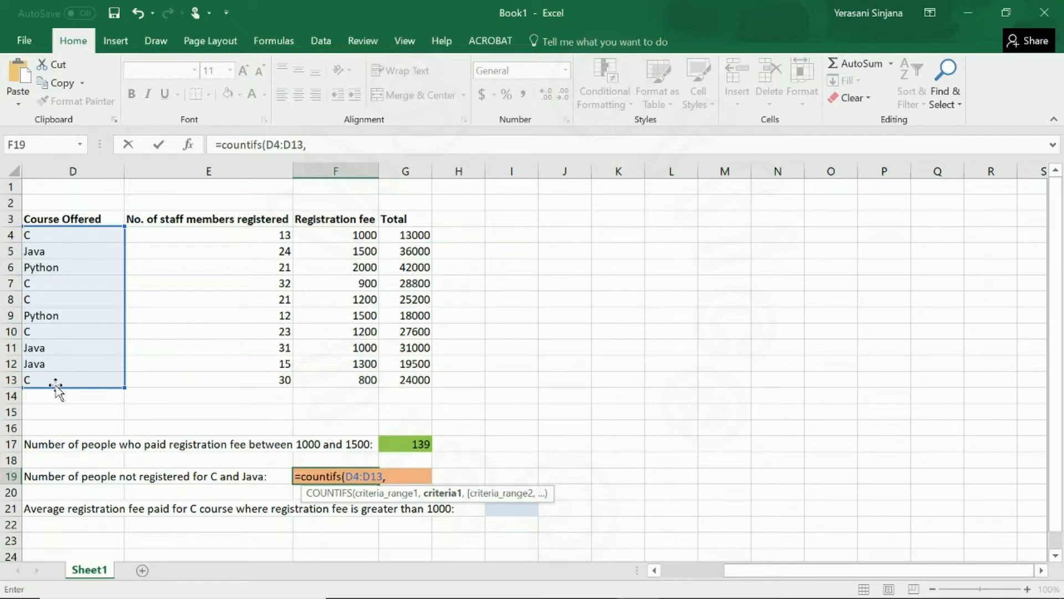
text("<>C",)
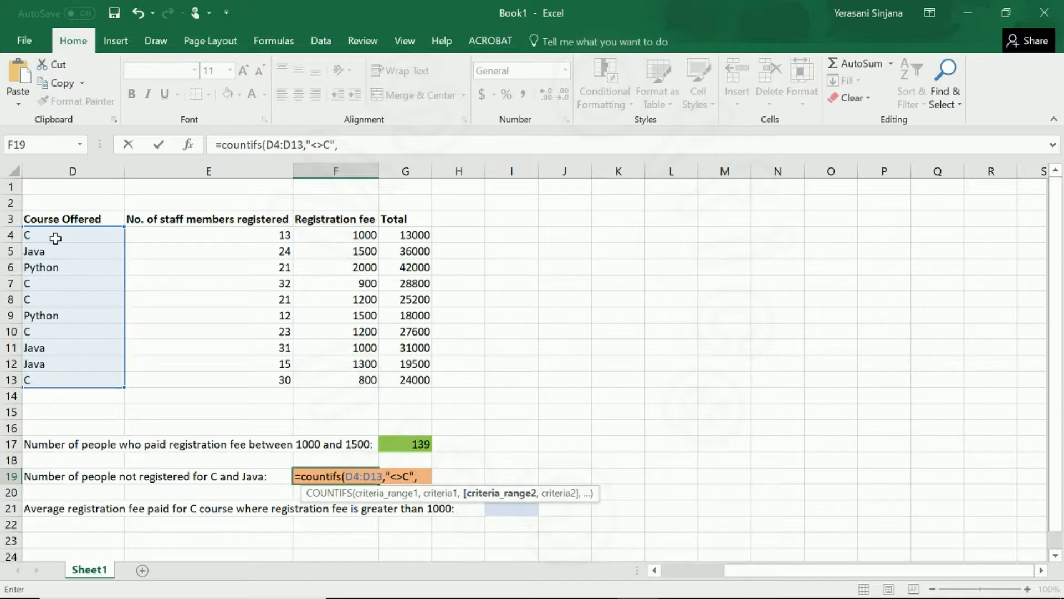
Step: Add the second COUNTIFS condition, D4:D13 with "<>Java", and complete the formula in F19
drag(54, 235, 71, 381)
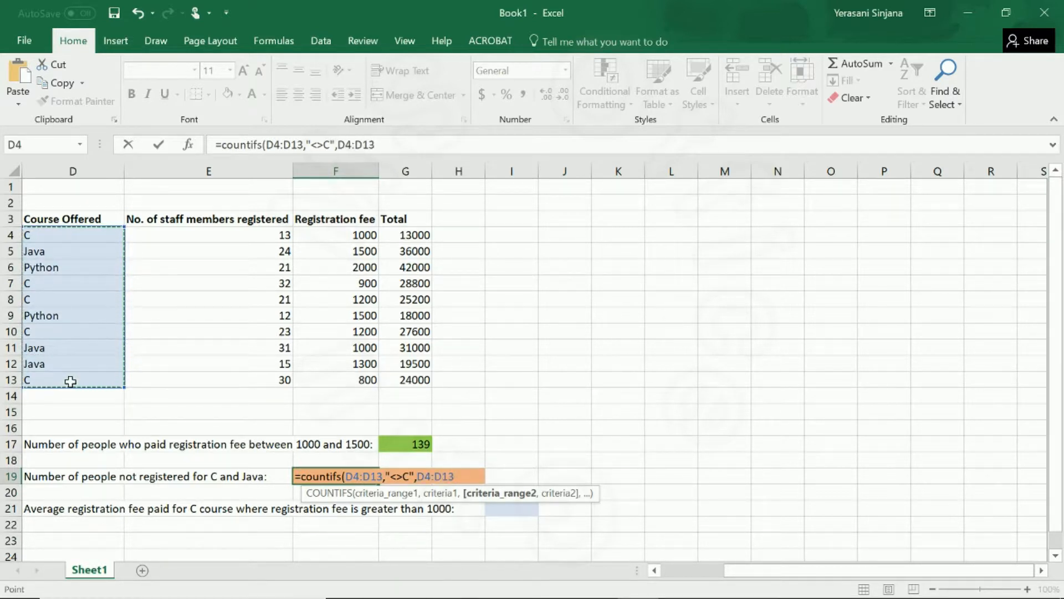
text(,)
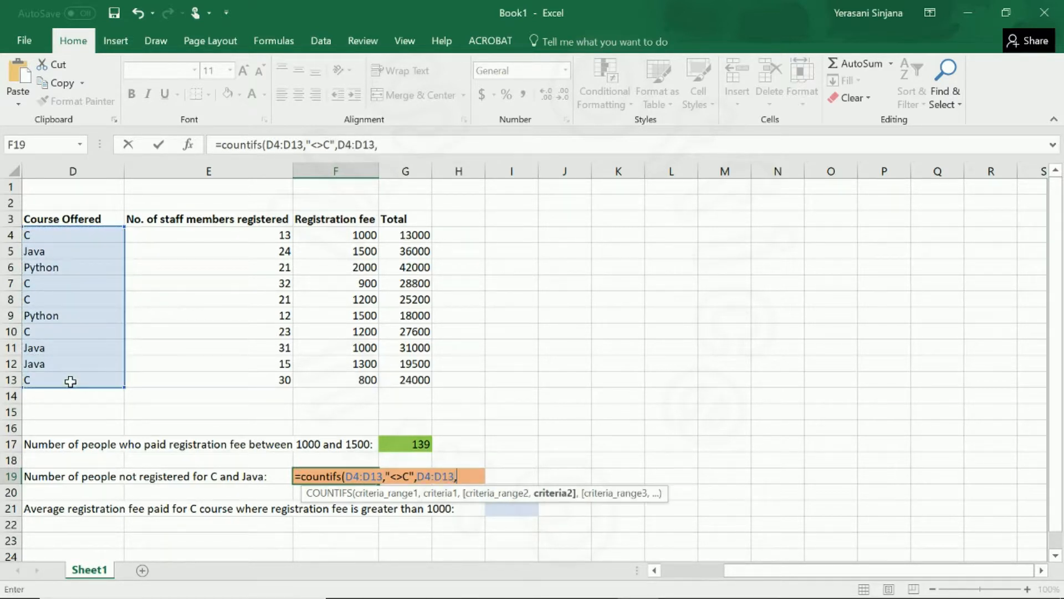
text("<>Java"))
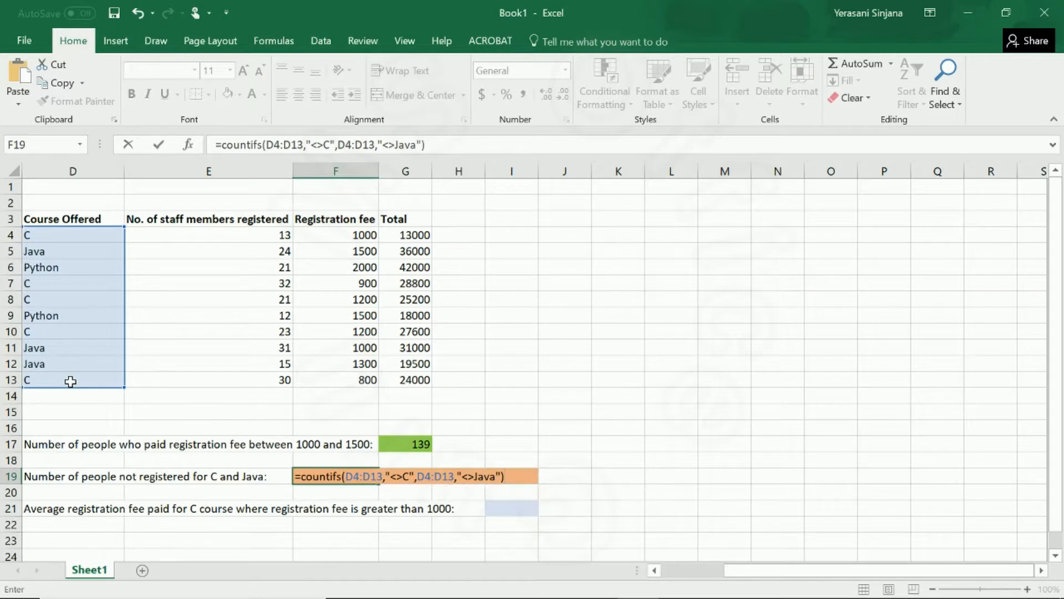
key(Return)
click(321, 479)
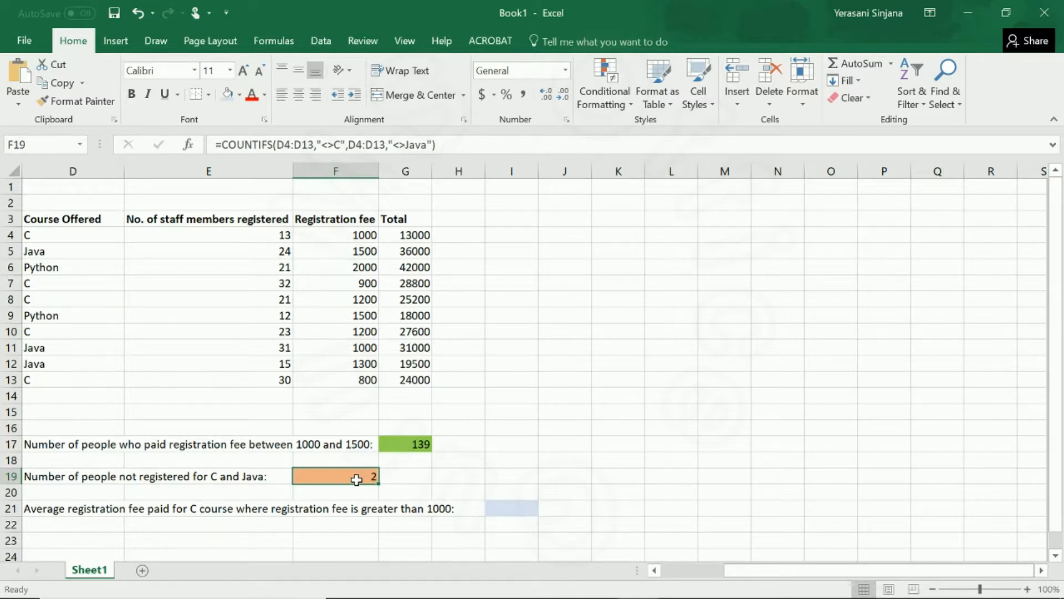
Step: Start an AVERAGEIFS formula in cell I21 with the totals G4:G13 as the average range
click(511, 509)
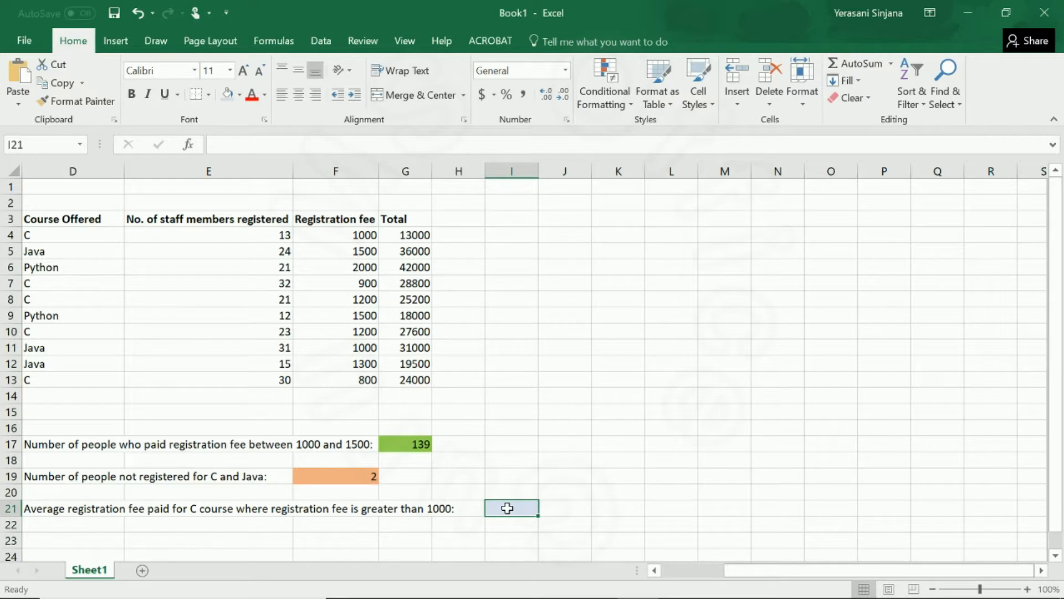
text(=)
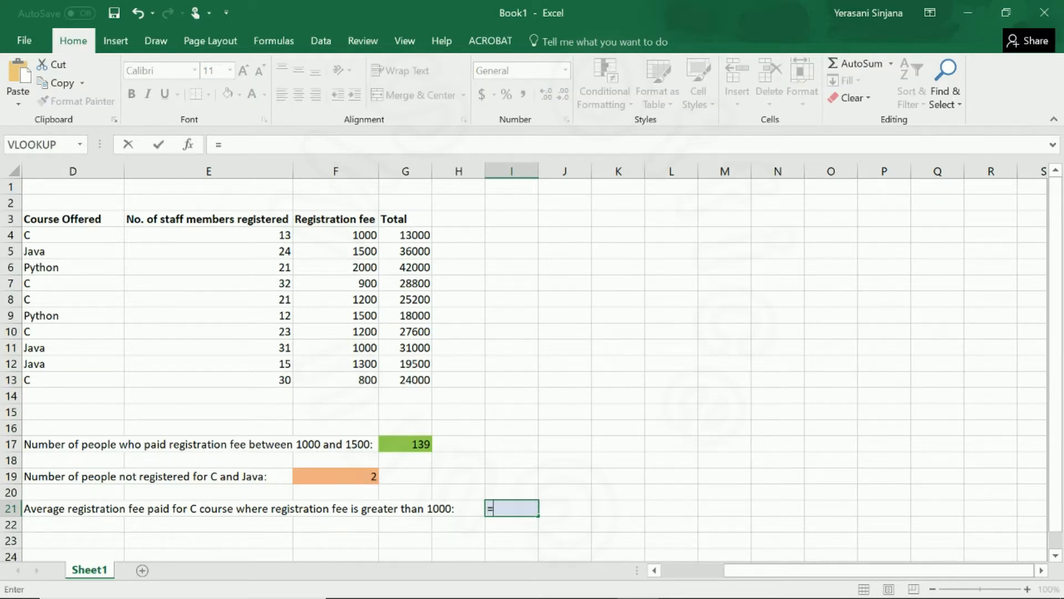
text(average)
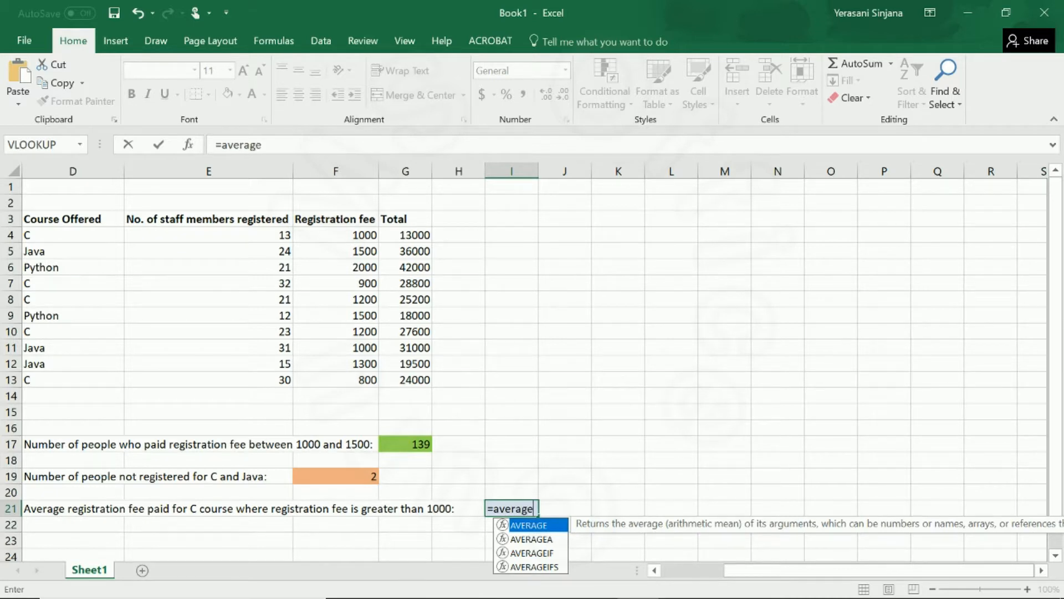
text(ifs)
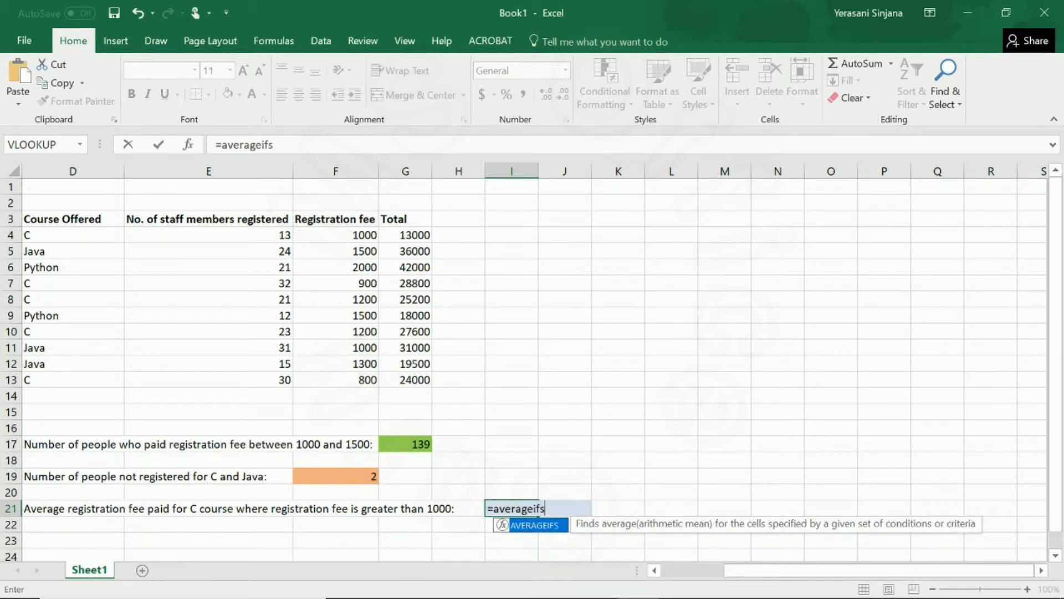
text(()
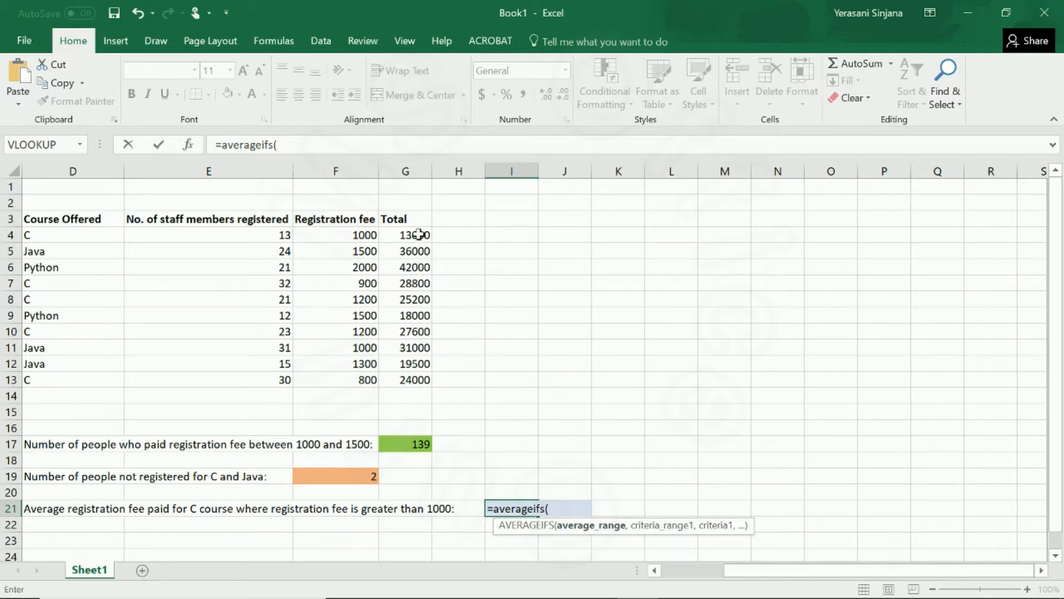
drag(419, 234, 420, 390)
text(,)
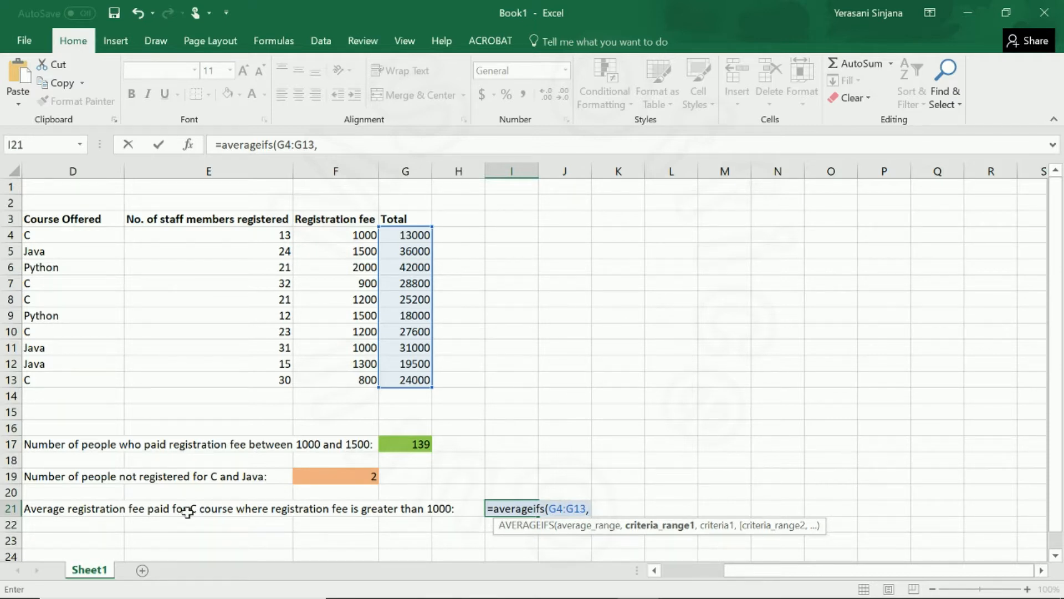
Step: Add the first AVERAGEIFS condition: course range D4:D13 with the criterion "=C"
drag(57, 235, 63, 375)
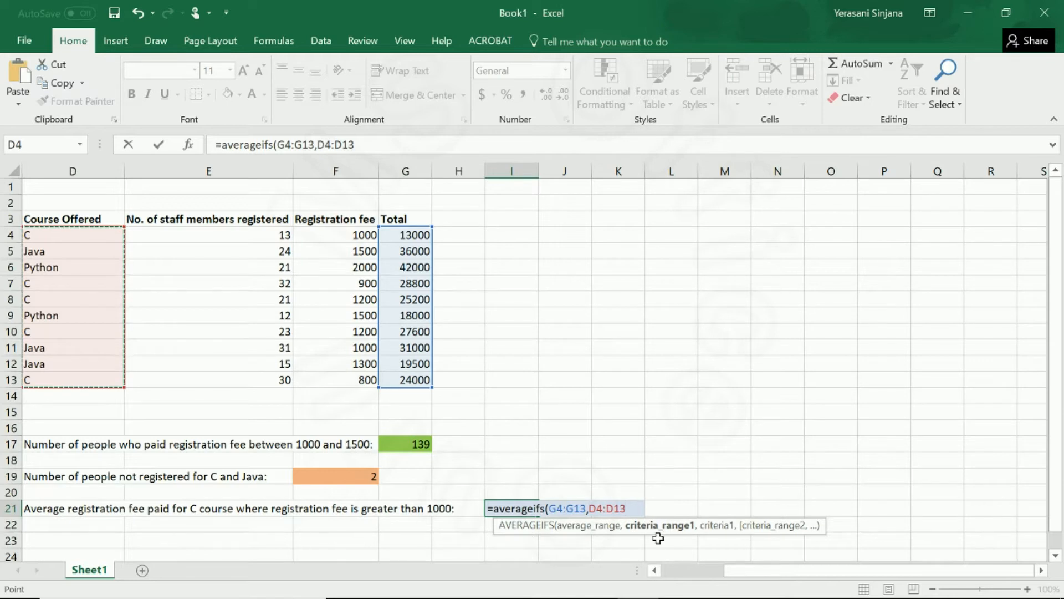
text(,)
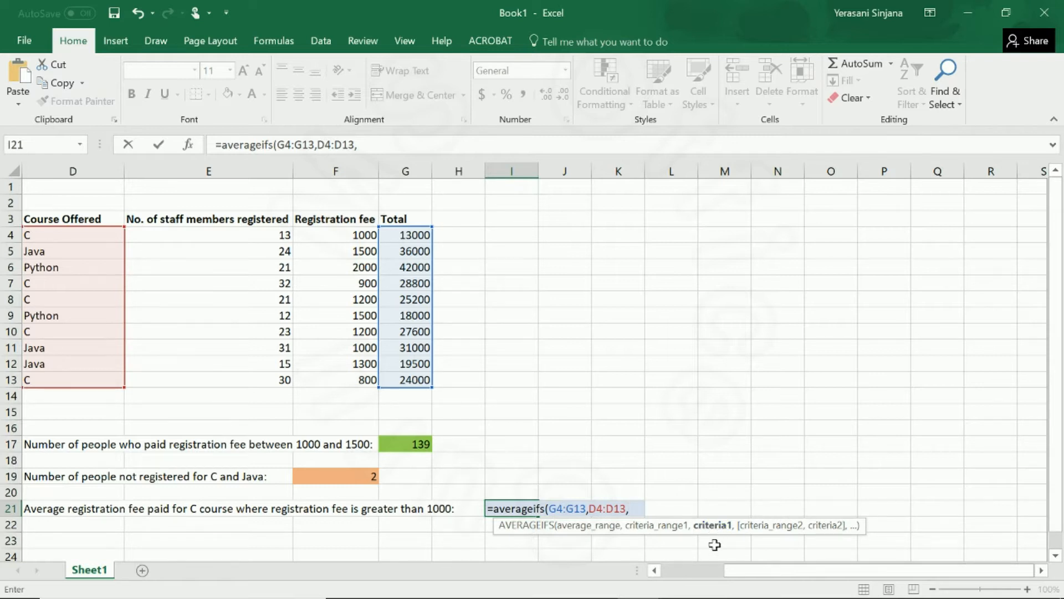
text("=C")
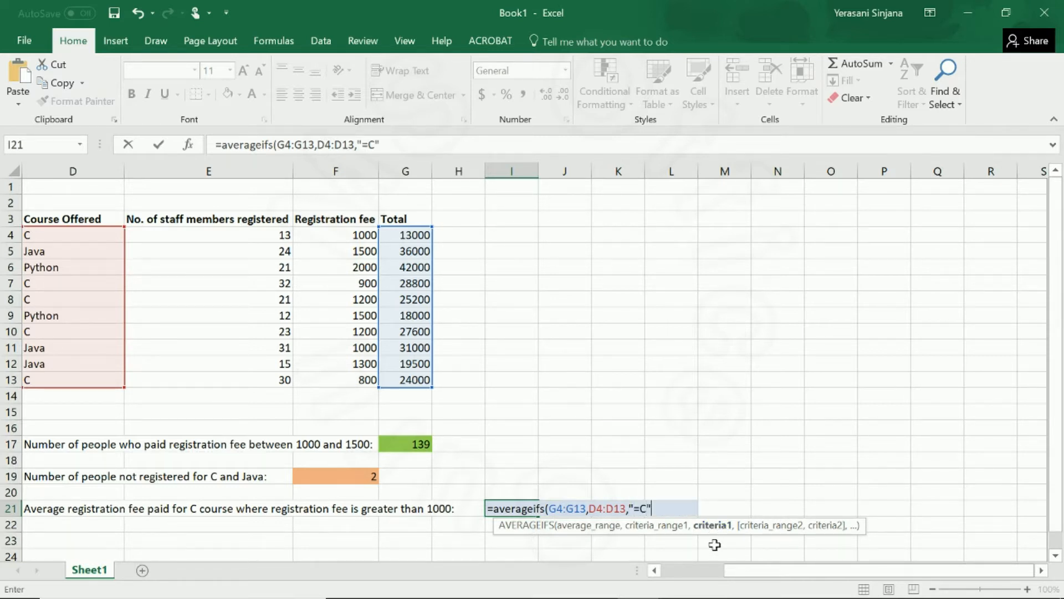
text(,)
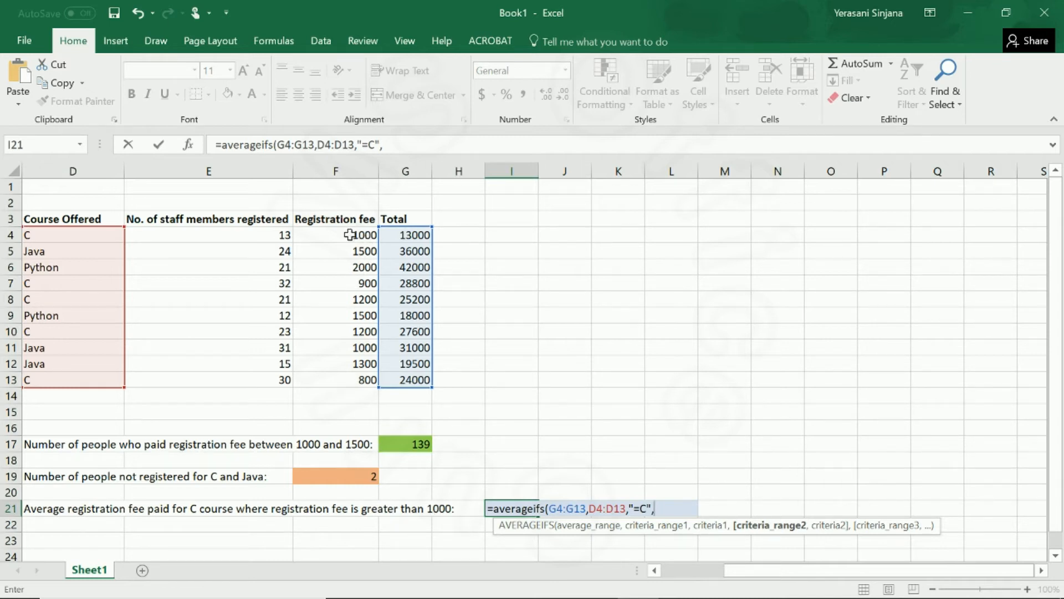
Step: Add the second AVERAGEIFS condition, registration fees F4:F13 with ">=1000", and complete the formula in I21
drag(361, 234, 364, 380)
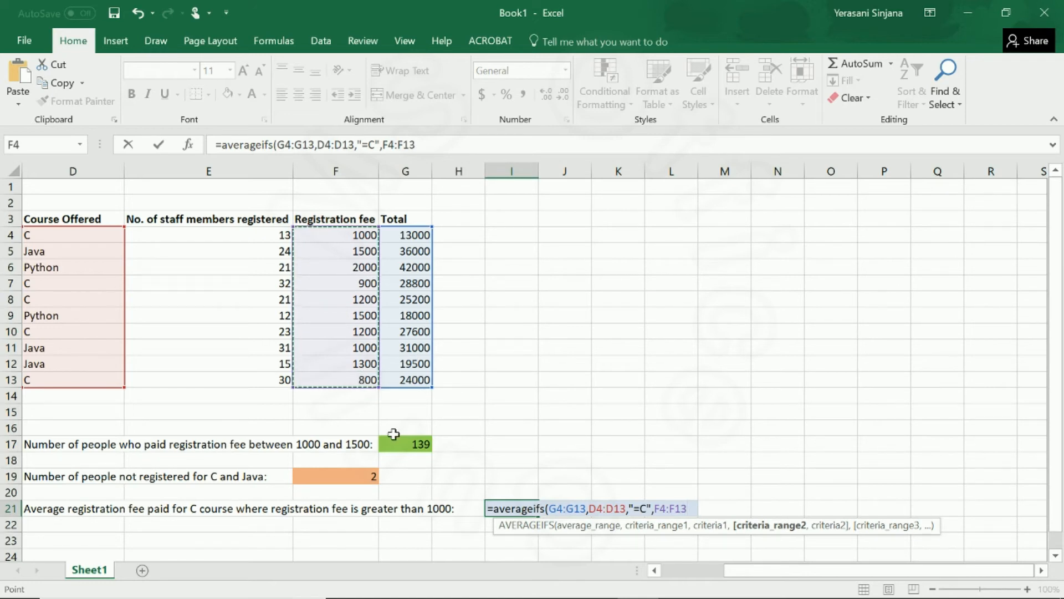
text(,)
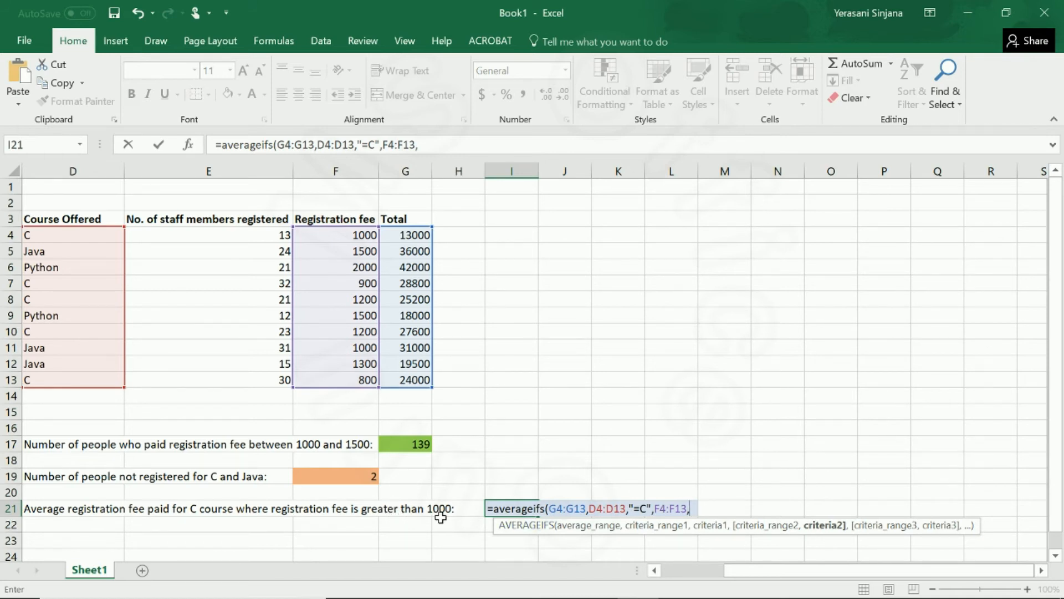
text(">)
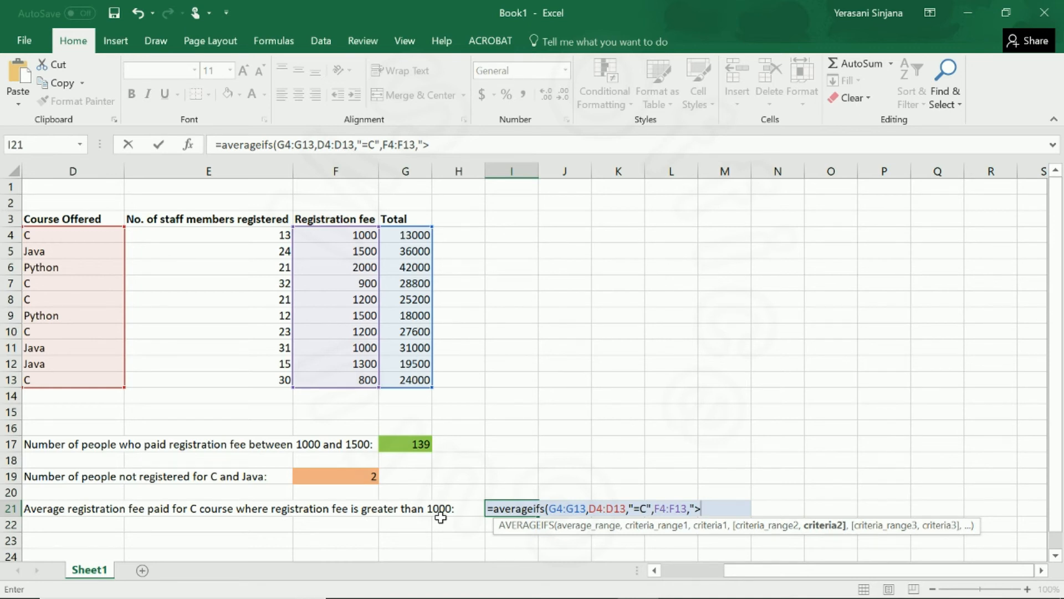
text(=1000"))
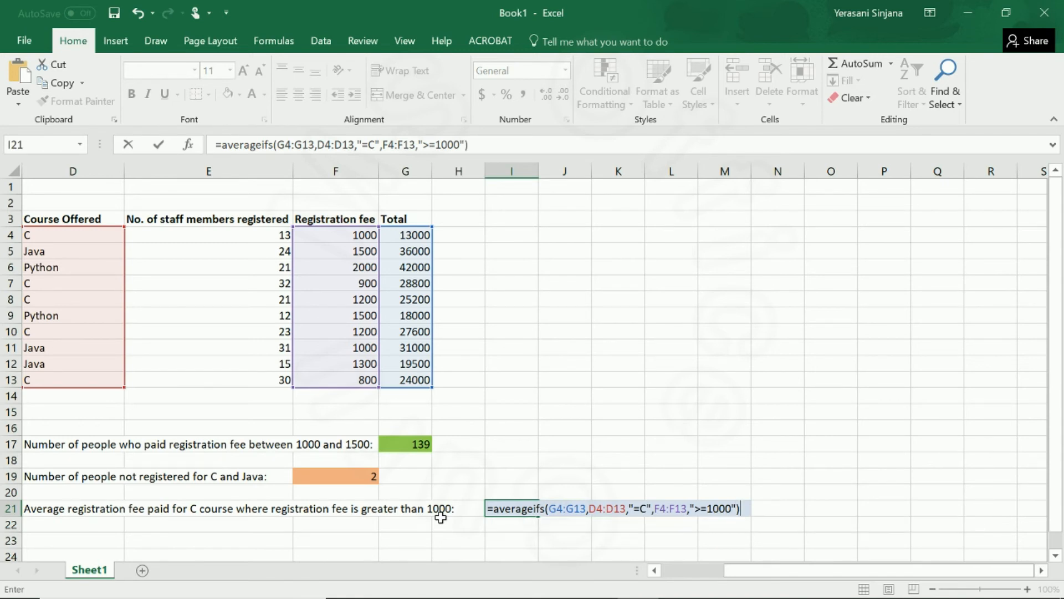
key(Return)
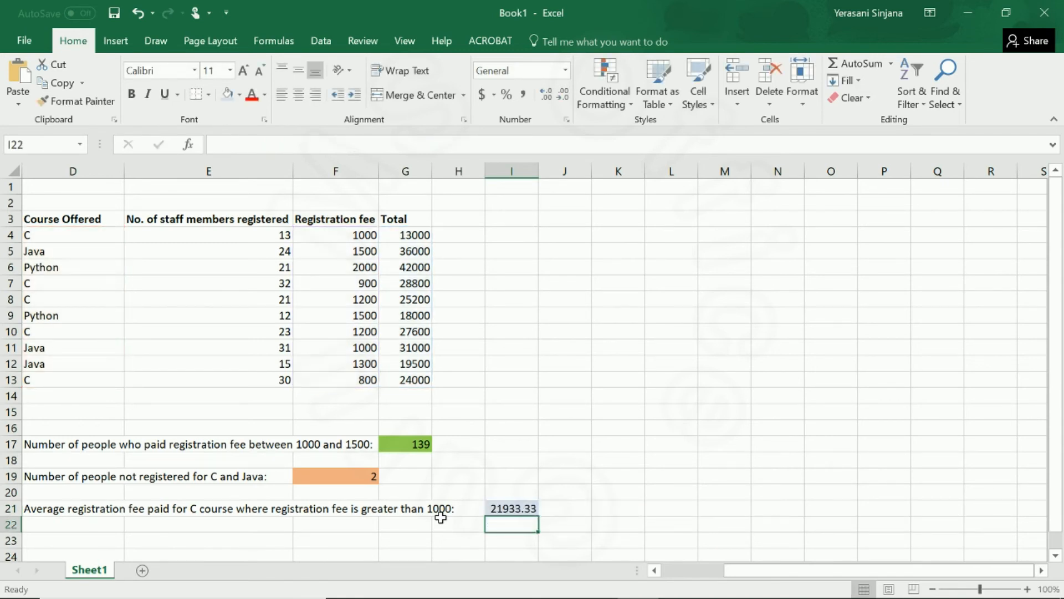
click(496, 510)
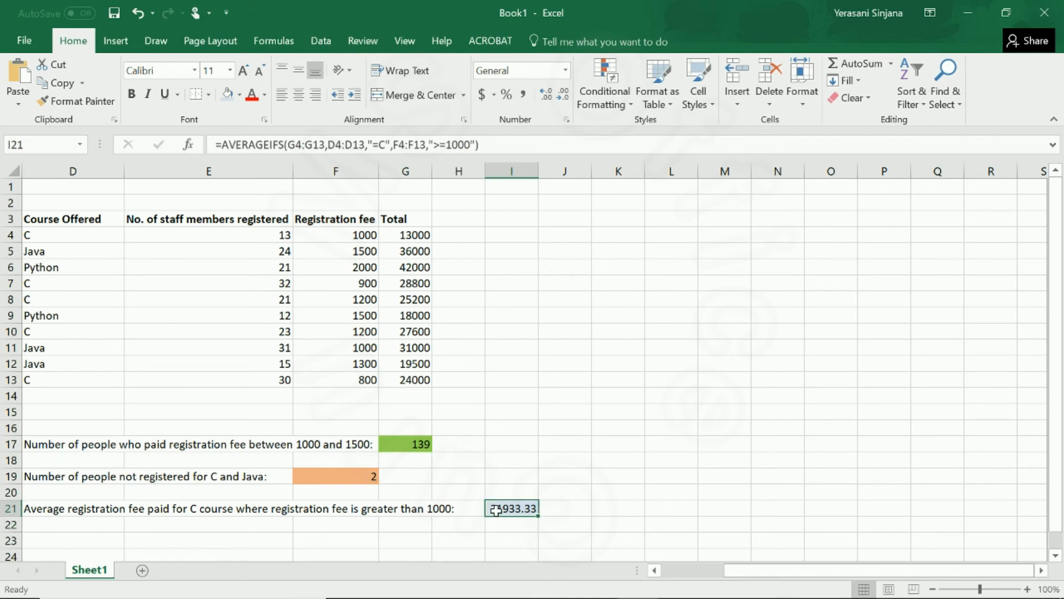